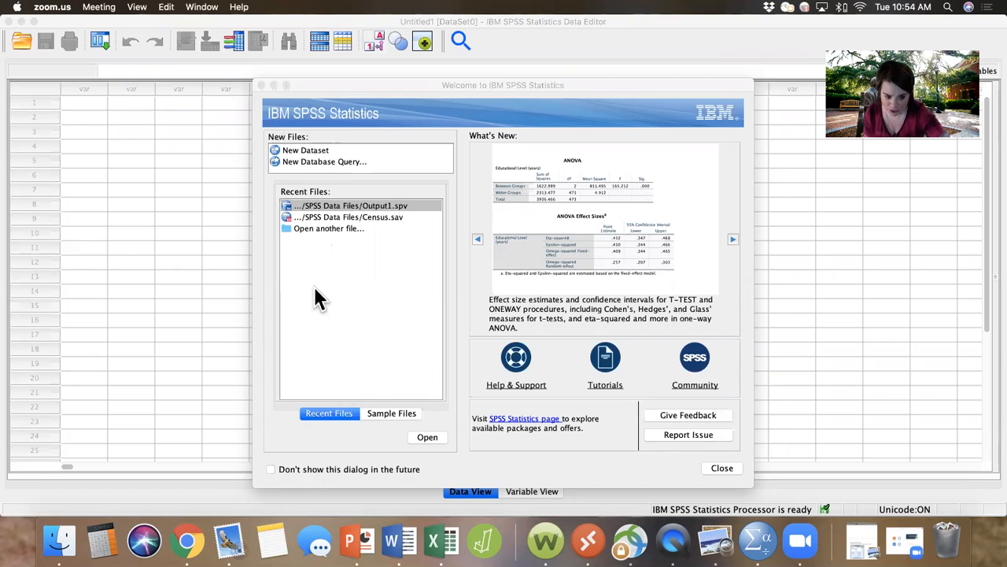
- Open the data file Asch.sav from the SPSS Data Files folder
{"action": "left_click", "coordinate": [324, 229]}
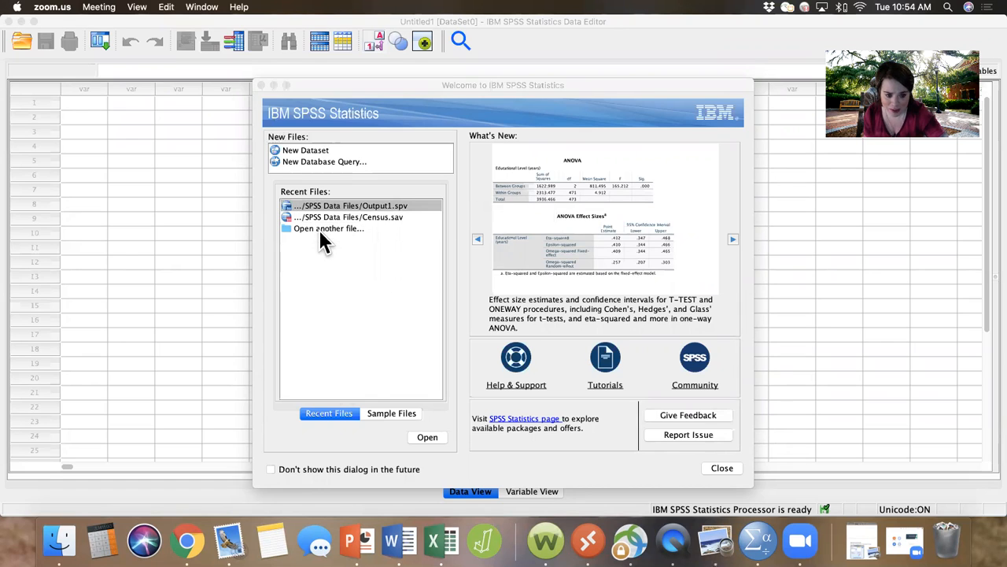
{"action": "left_click", "coordinate": [314, 229]}
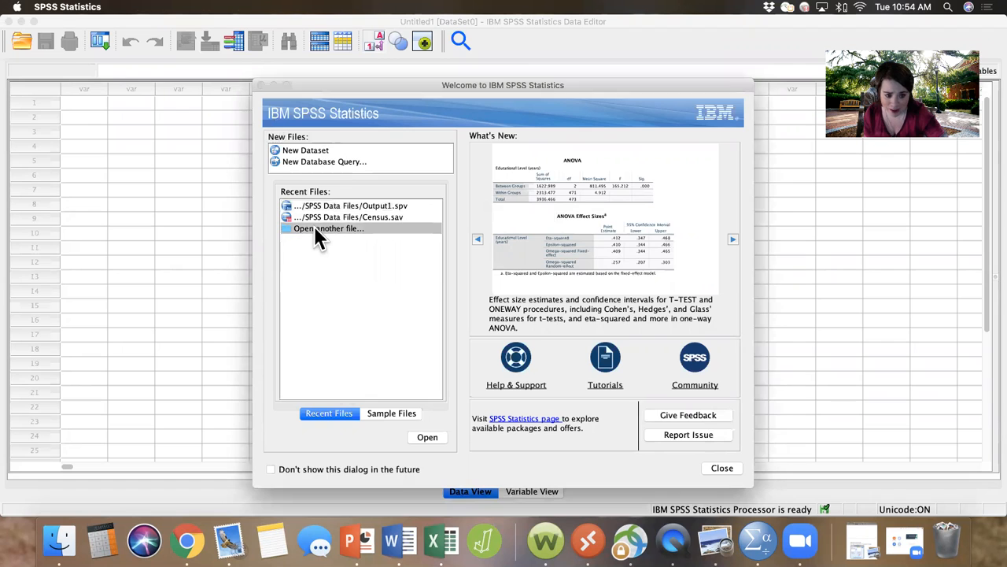
{"action": "left_click", "coordinate": [425, 438]}
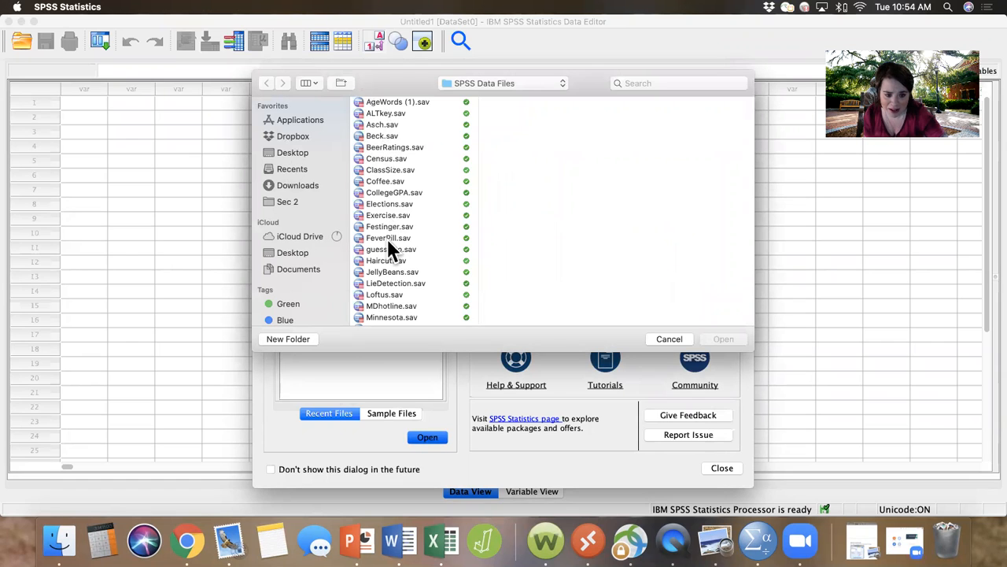
{"action": "left_click", "coordinate": [372, 125]}
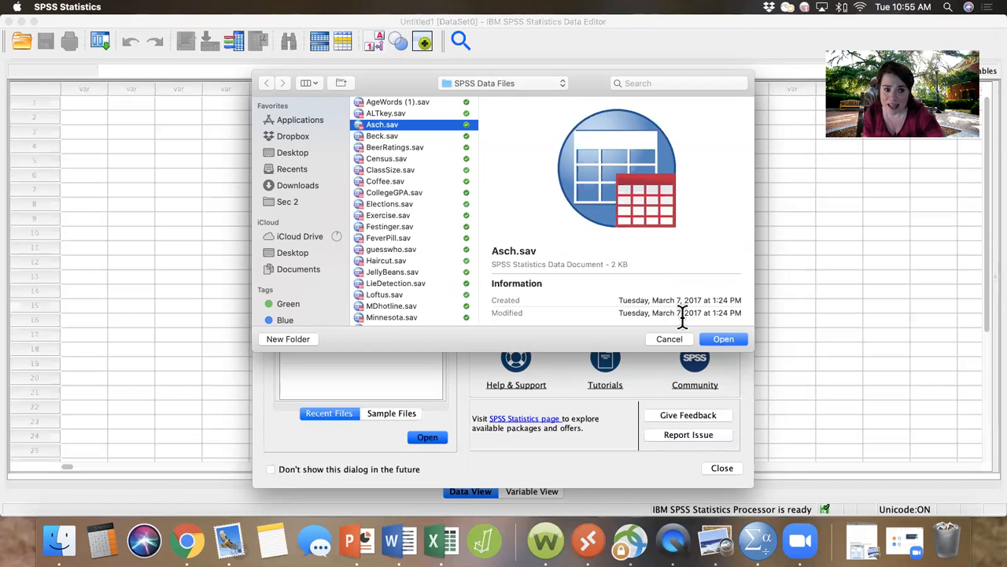
{"action": "left_click", "coordinate": [720, 340]}
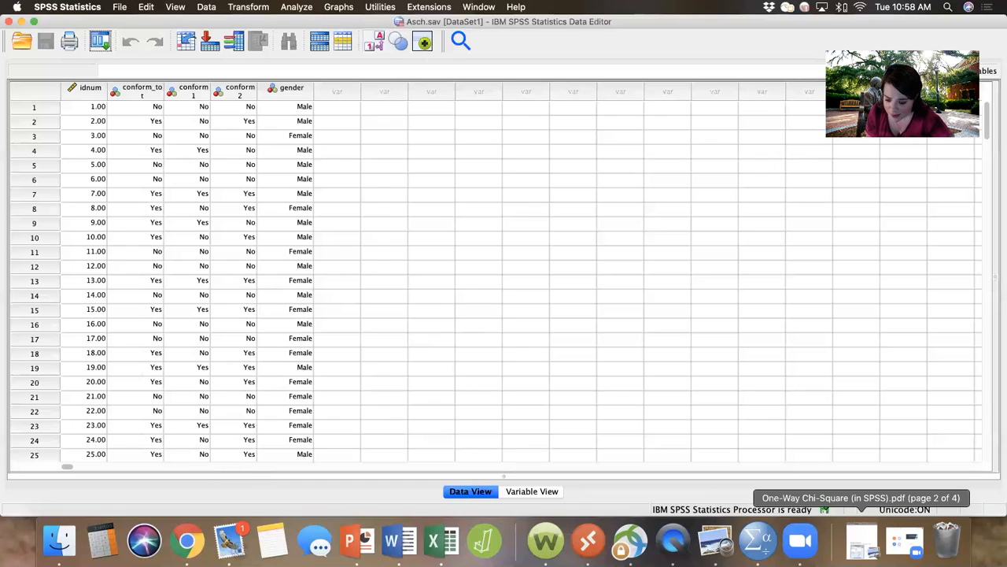
- Switch to the One-Way Chi-Square PDF in Preview, review the study background and Steps 1 and 2, and minimize it
{"action": "left_click", "coordinate": [863, 540]}
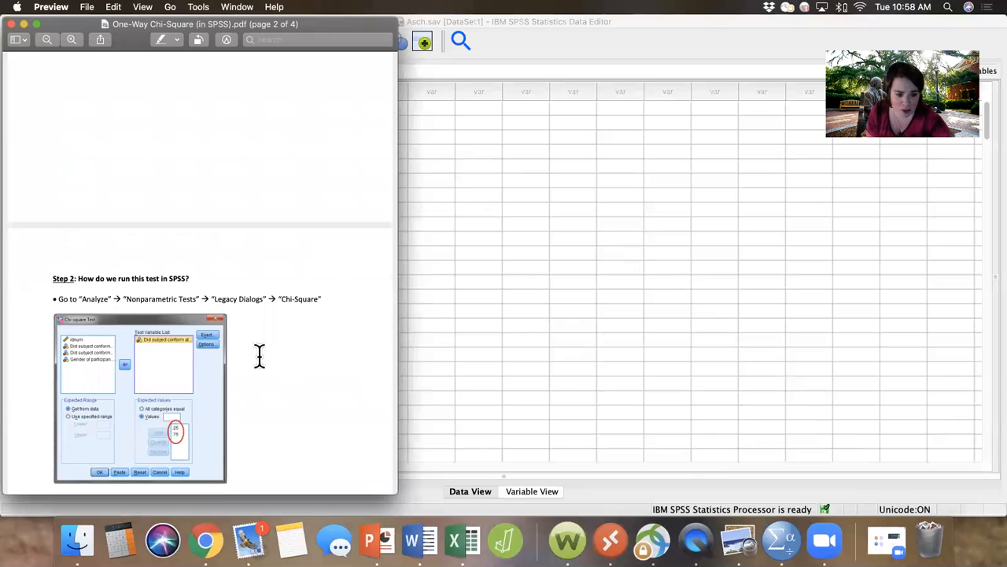
{"action": "scroll", "coordinate": [260, 356], "scroll_direction": "up", "scroll_amount": 10}
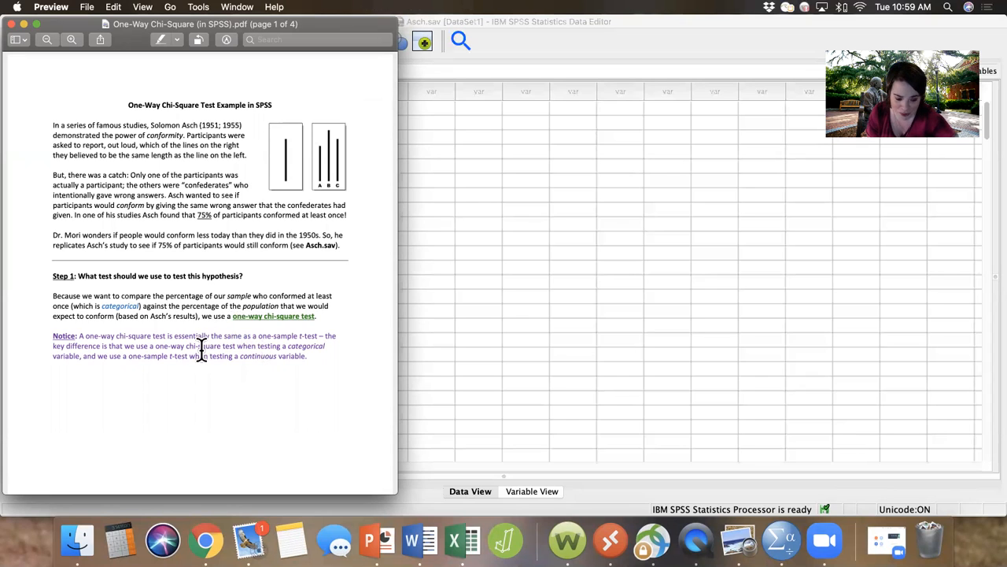
{"action": "scroll", "coordinate": [201, 350], "scroll_direction": "down", "scroll_amount": 2}
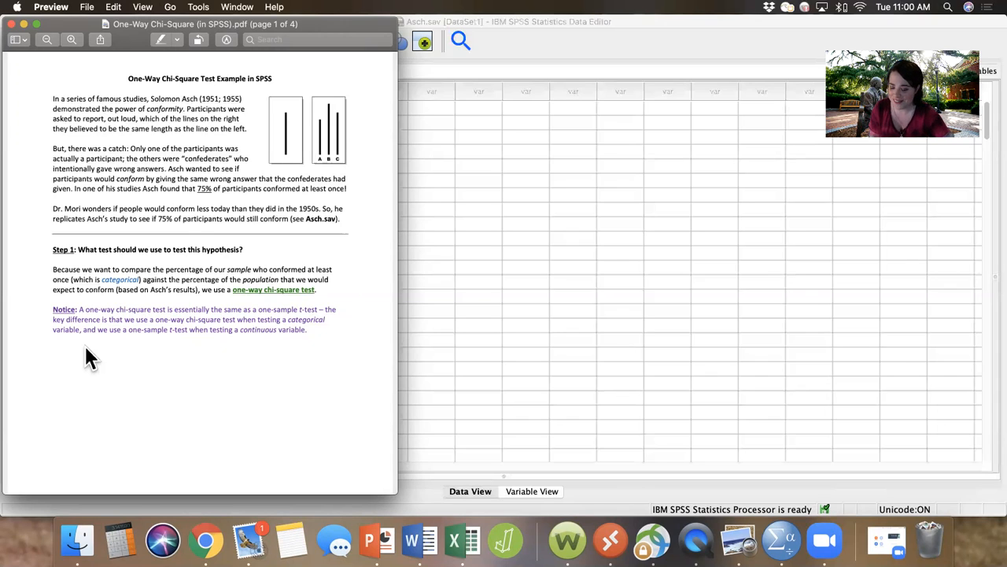
{"action": "scroll", "coordinate": [99, 385], "scroll_direction": "down", "scroll_amount": 5}
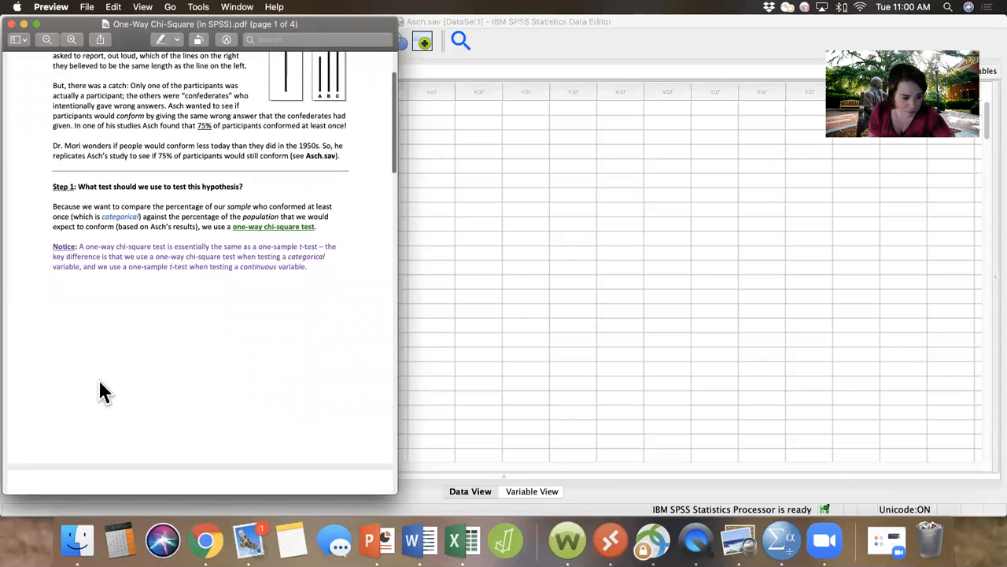
{"action": "scroll", "coordinate": [99, 386], "scroll_direction": "down", "scroll_amount": 3}
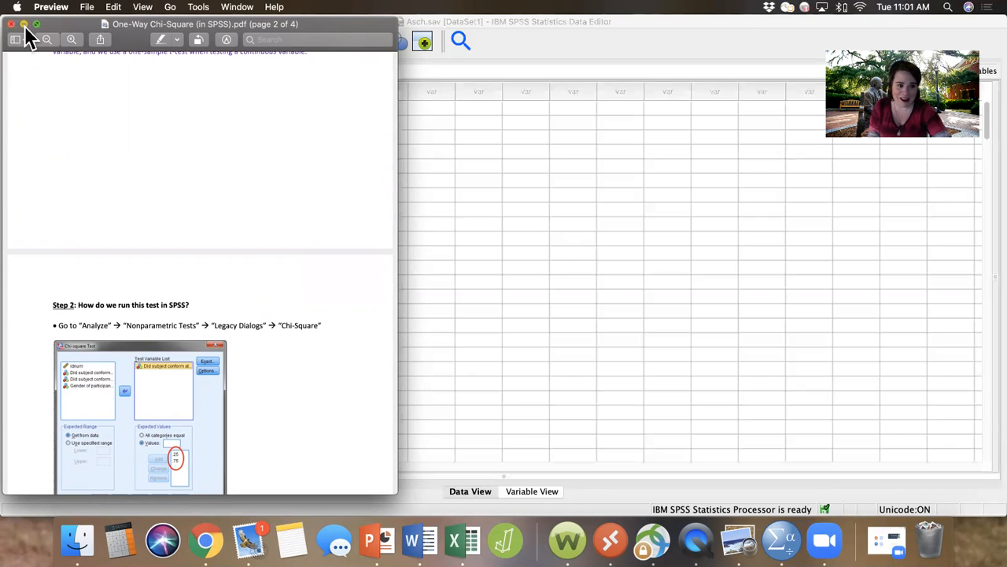
{"action": "left_click", "coordinate": [24, 24]}
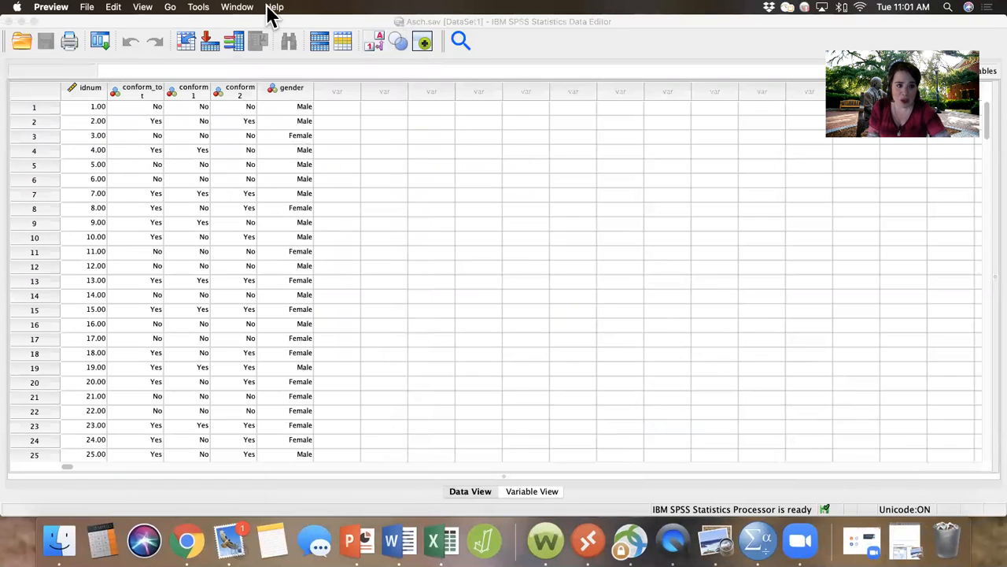
- Back in SPSS, start the legacy nonparametric Chi-square test with "Did subject conform at least once?" as the test variable
{"action": "left_click", "coordinate": [472, 151]}
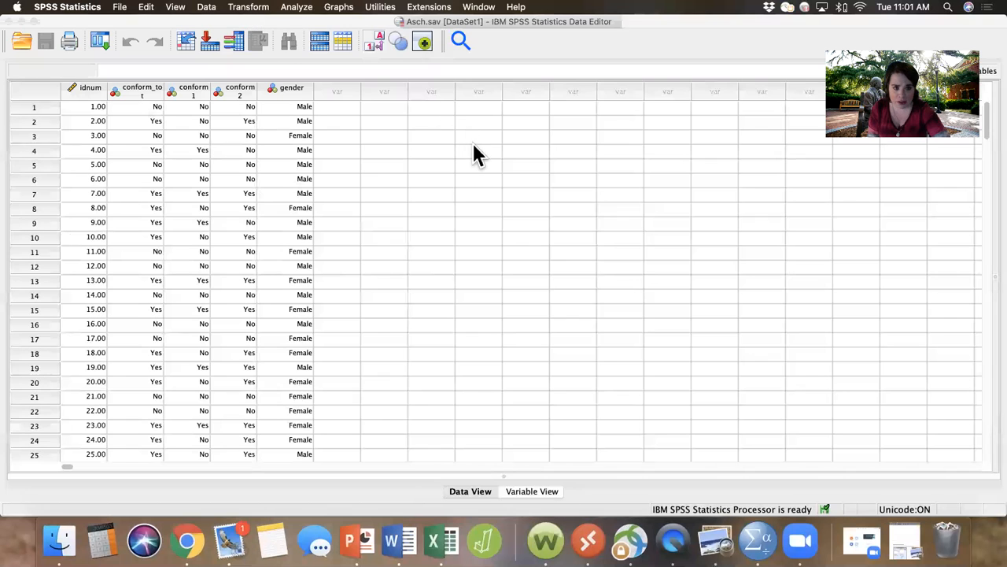
{"action": "left_click", "coordinate": [297, 8]}
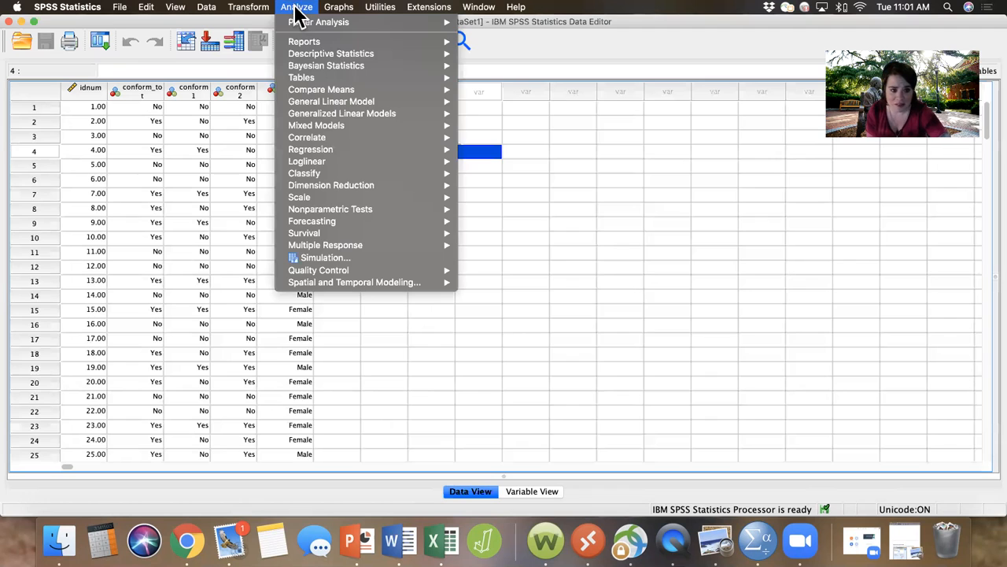
{"action": "mouse_move", "coordinate": [303, 66]}
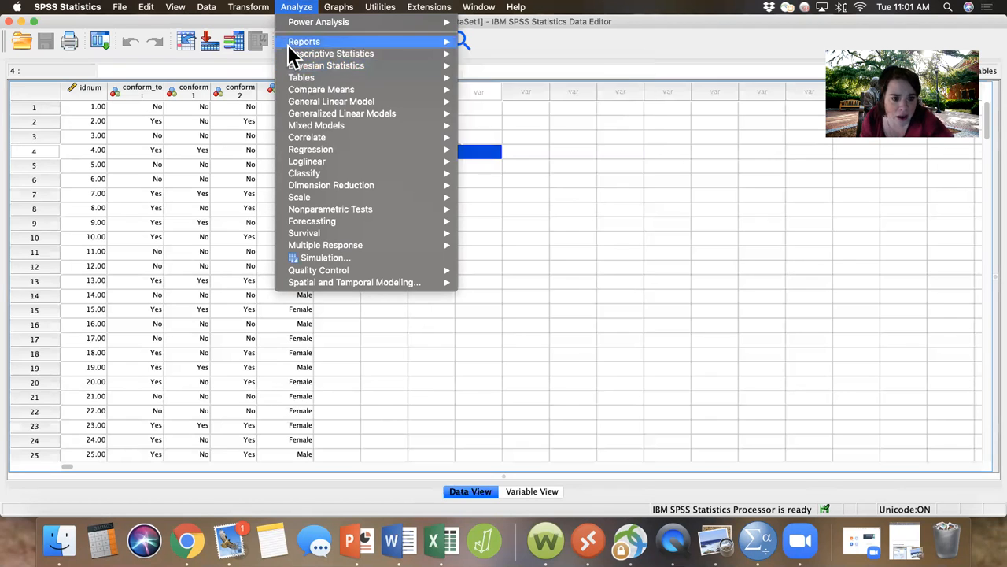
{"action": "mouse_move", "coordinate": [319, 152]}
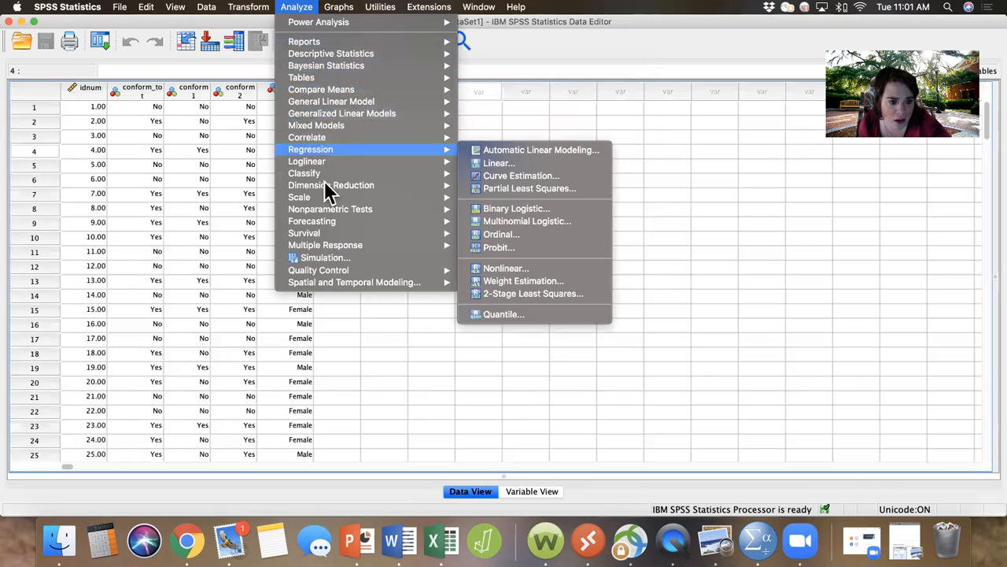
{"action": "mouse_move", "coordinate": [325, 209]}
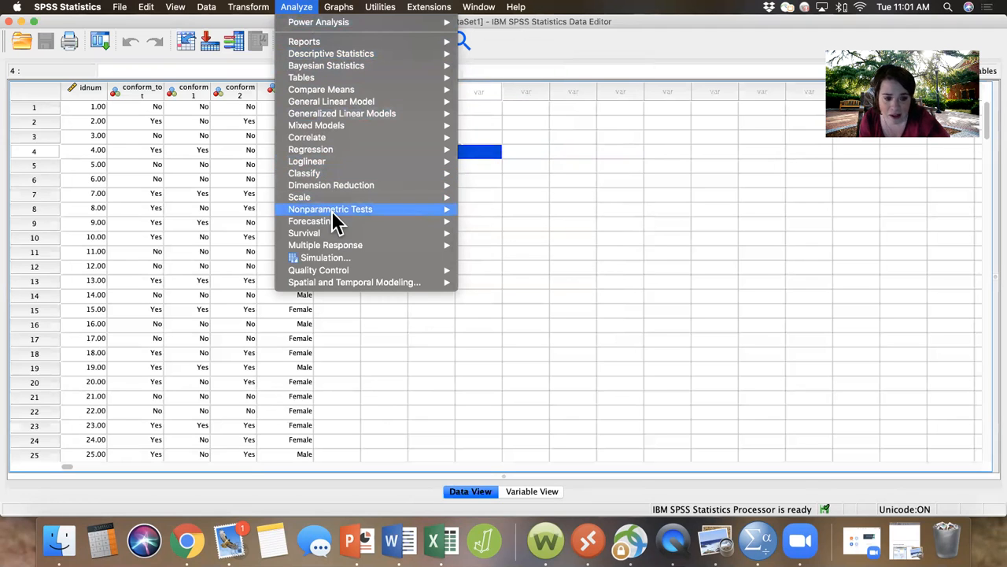
{"action": "mouse_move", "coordinate": [332, 211]}
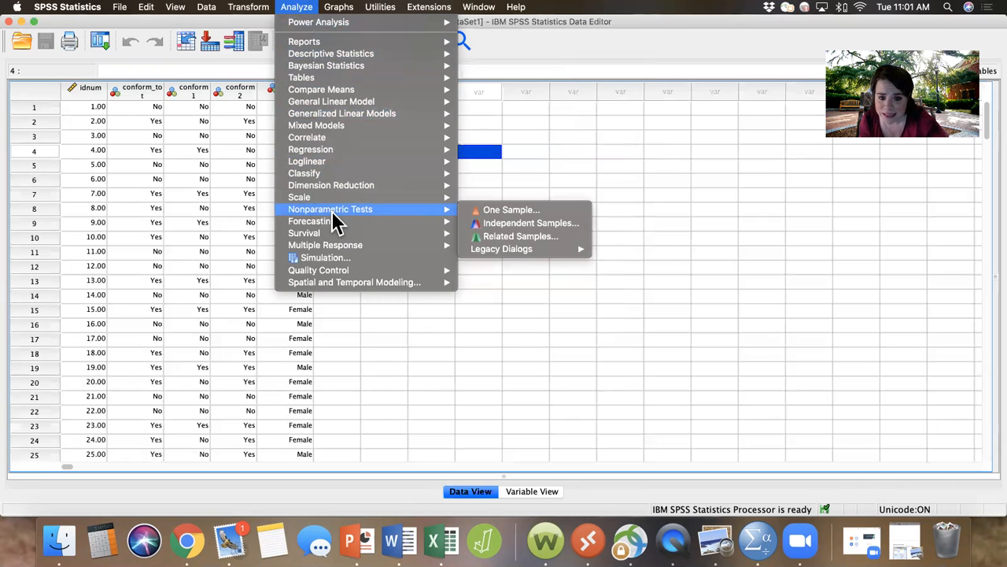
{"action": "mouse_move", "coordinate": [529, 253]}
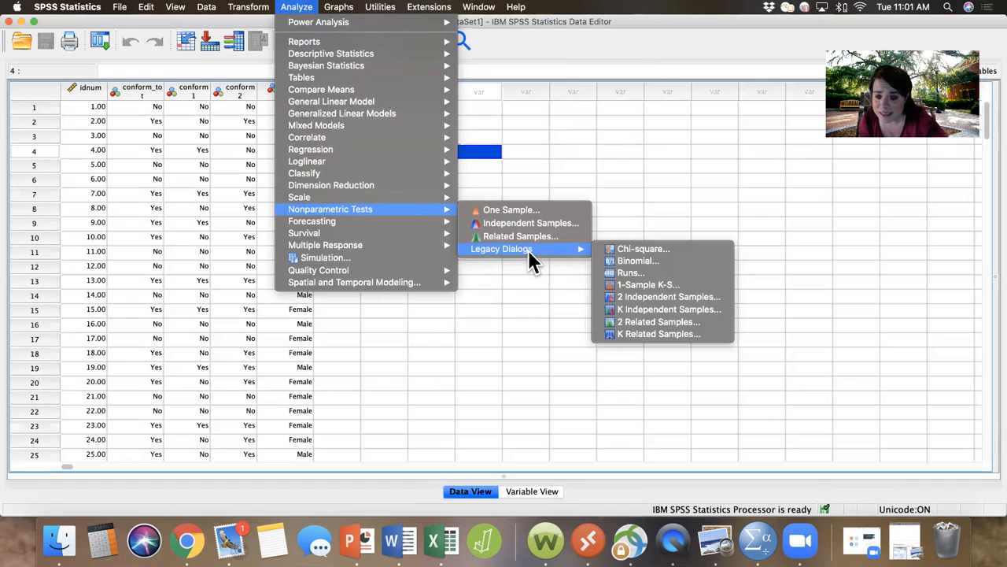
{"action": "left_click", "coordinate": [626, 251]}
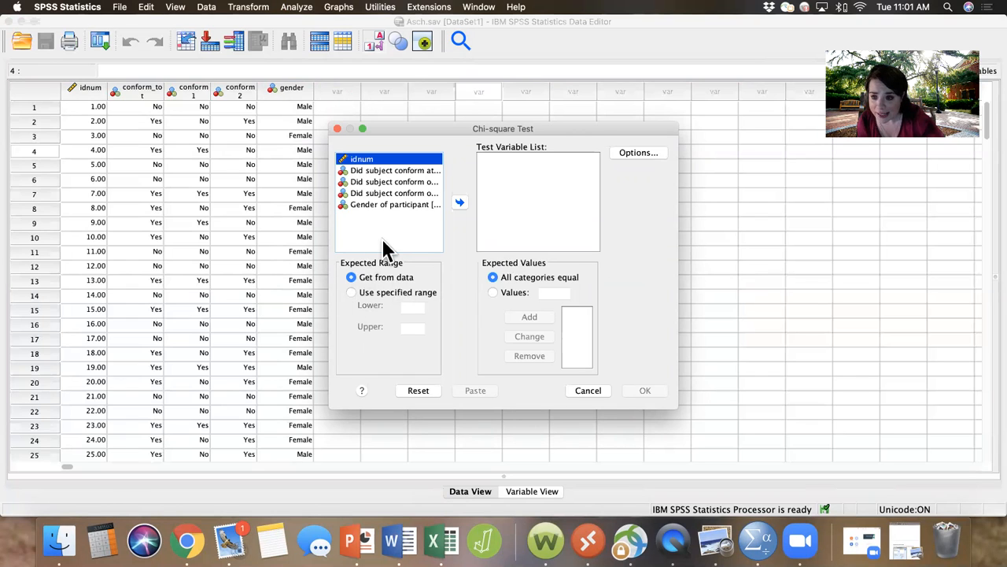
{"action": "left_click", "coordinate": [367, 170]}
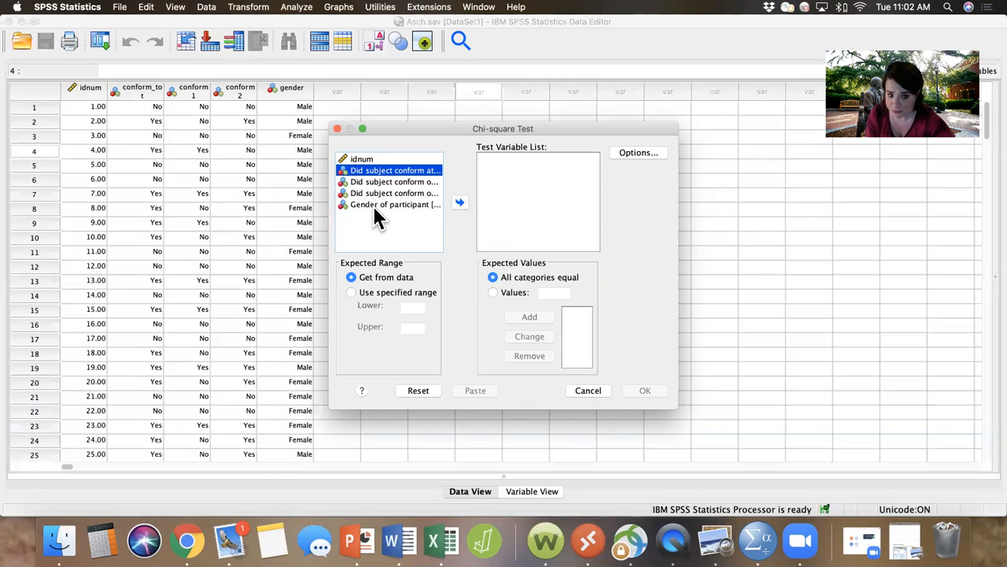
{"action": "left_click", "coordinate": [460, 204]}
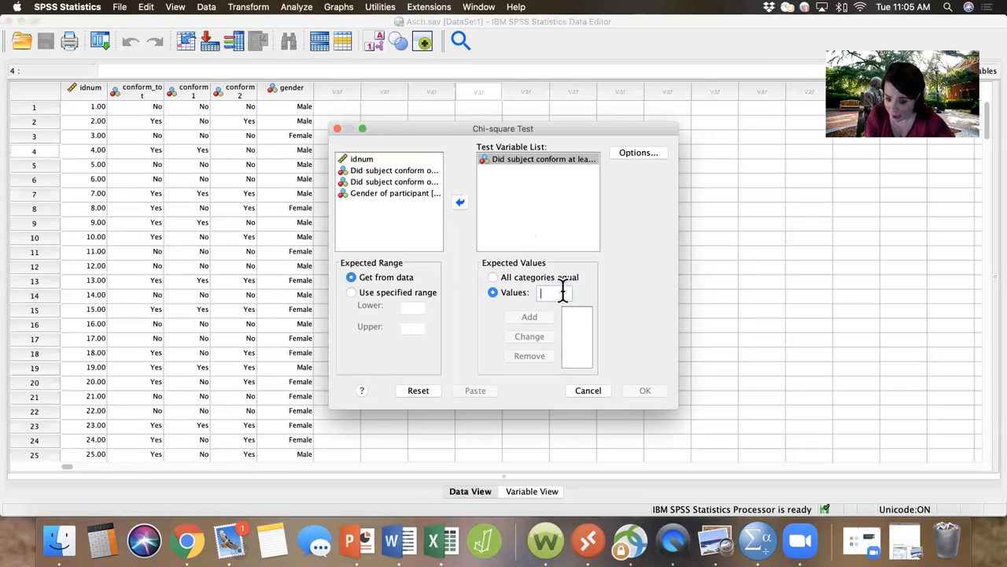
- Specify expected values of 0.25 and 0.75, in that order, and run the chi-square test
{"action": "type", "text": "0.25"}
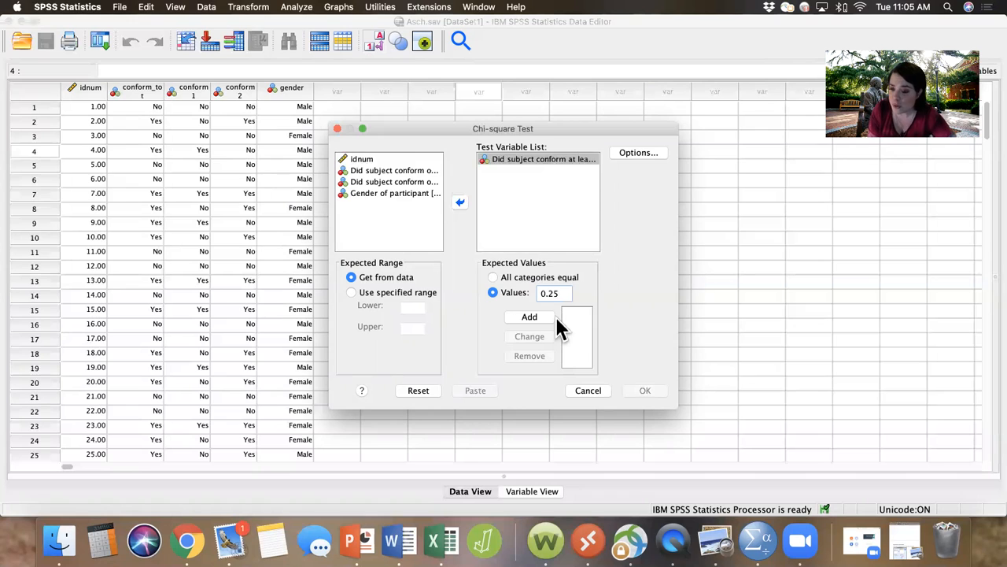
{"action": "left_click", "coordinate": [513, 314]}
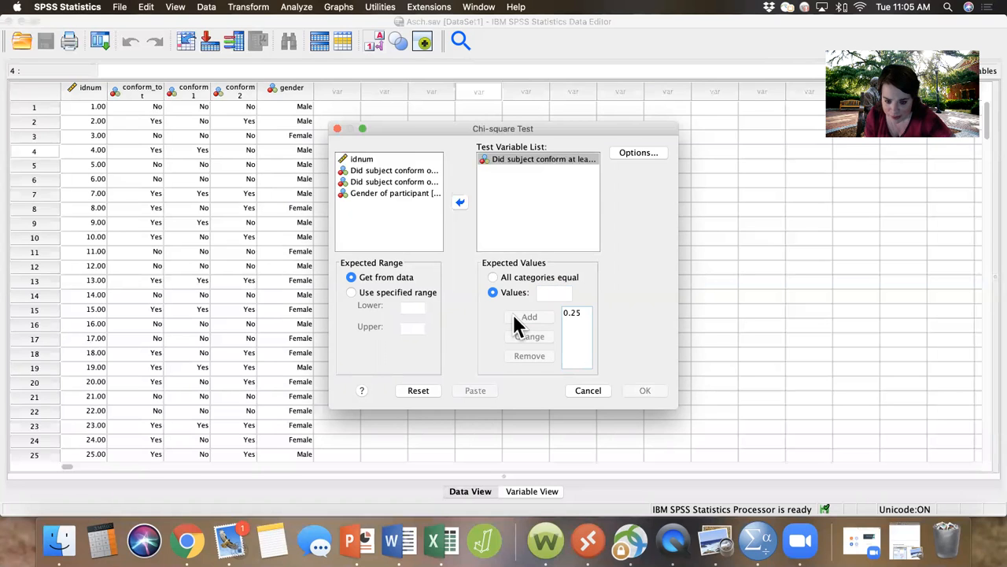
{"action": "left_click", "coordinate": [563, 292]}
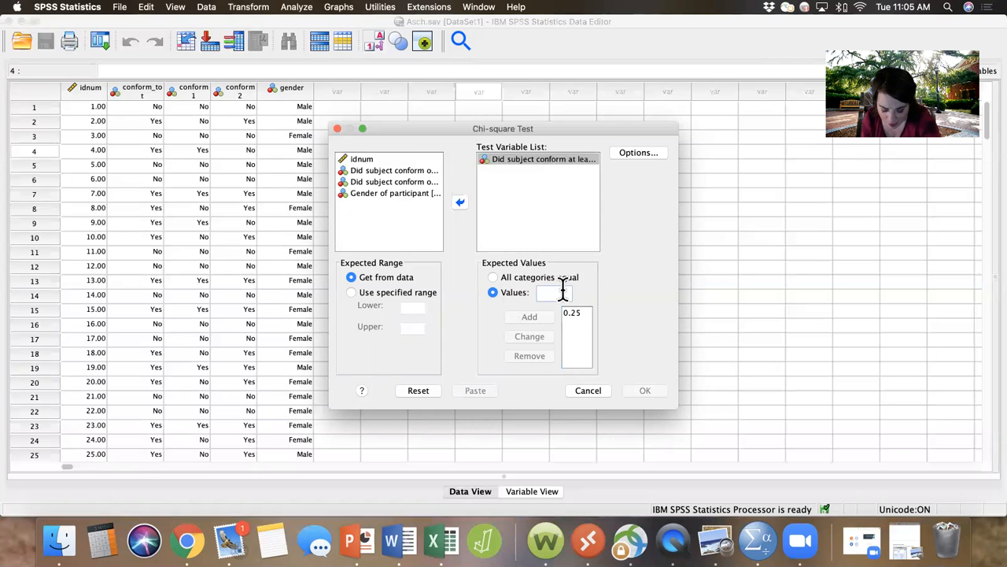
{"action": "type", "text": "0."}
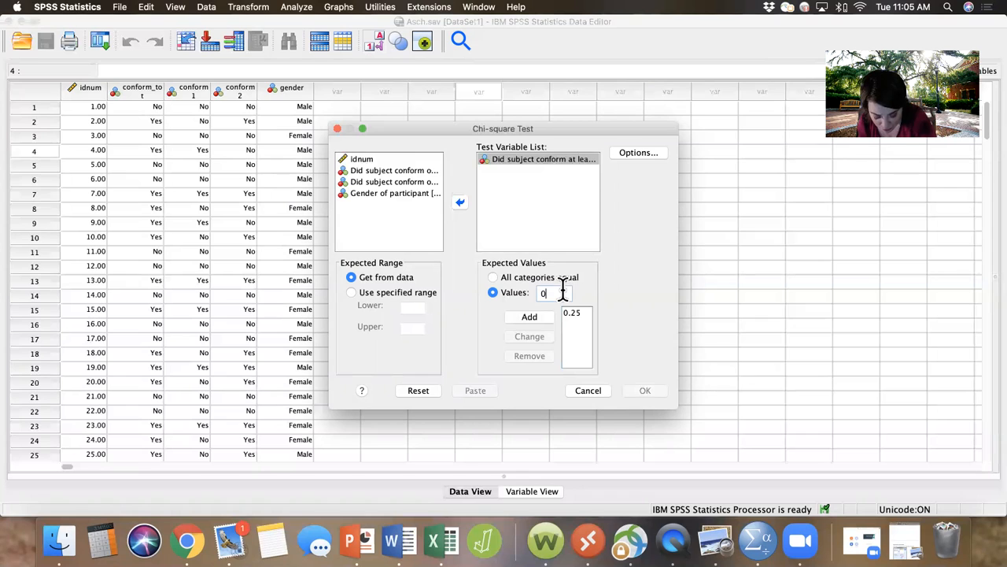
{"action": "type", "text": "75"}
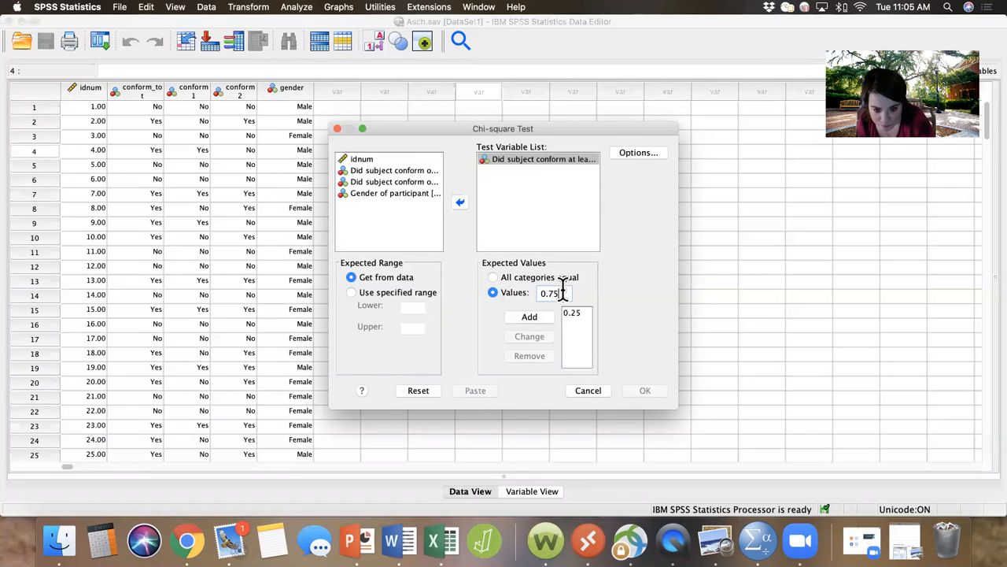
{"action": "left_click", "coordinate": [519, 314]}
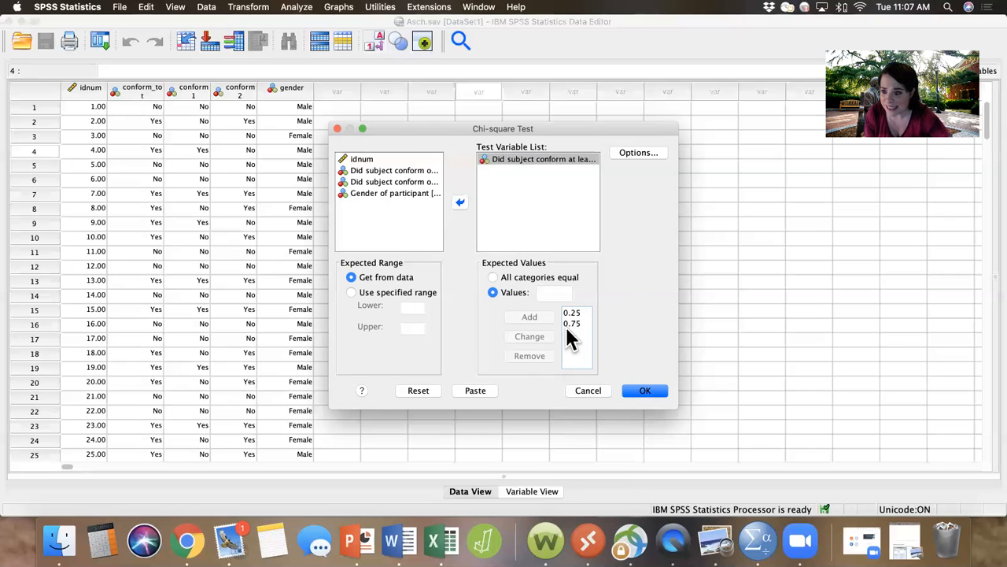
{"action": "left_click", "coordinate": [643, 390]}
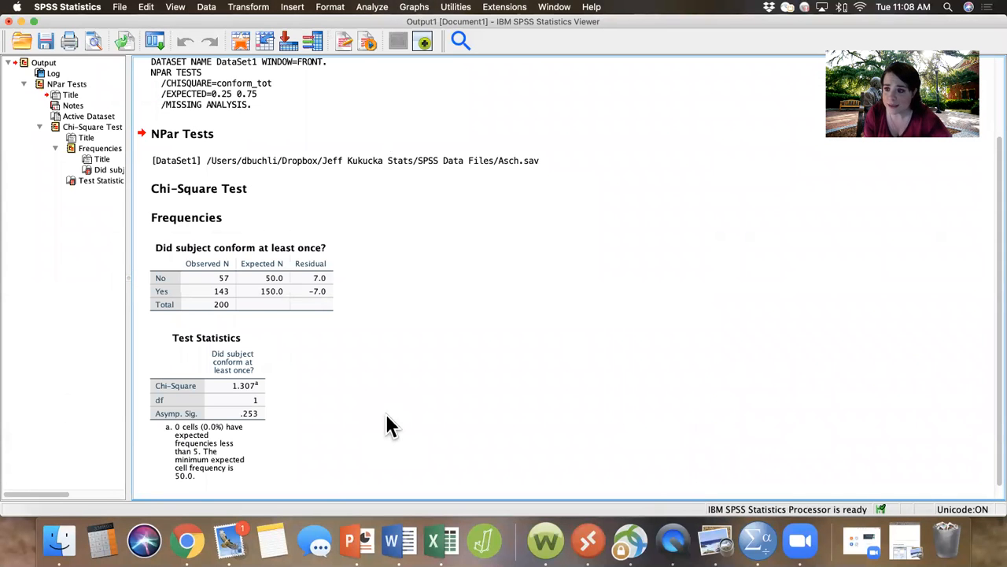
- Examine the observed and expected frequencies table and the Test Statistics table in the chi-square output
{"action": "scroll", "coordinate": [391, 426], "scroll_direction": "down", "scroll_amount": 1}
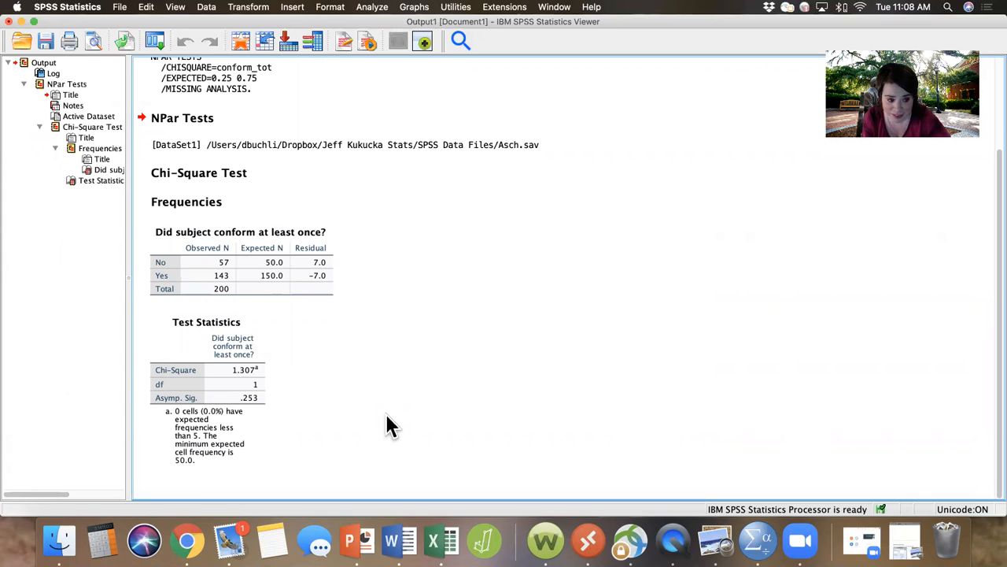
{"action": "left_click", "coordinate": [252, 363]}
{"action": "left_click", "coordinate": [164, 287]}
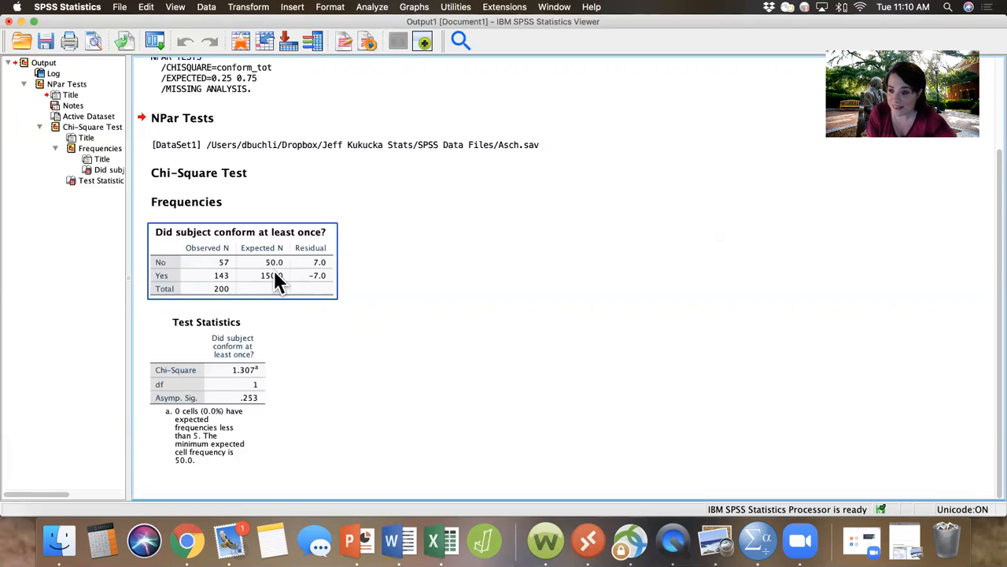
{"action": "left_click", "coordinate": [230, 349]}
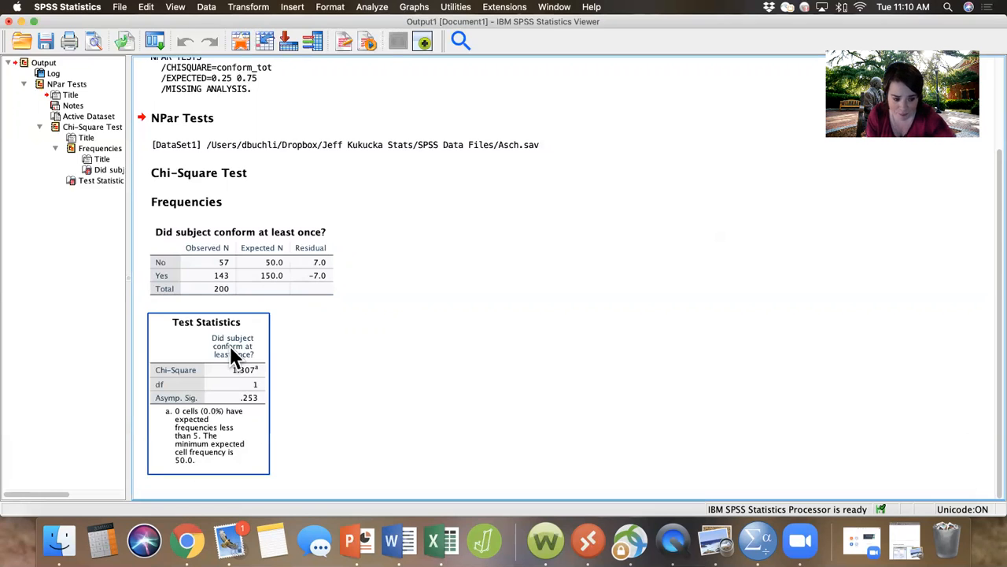
{"action": "left_click", "coordinate": [285, 308]}
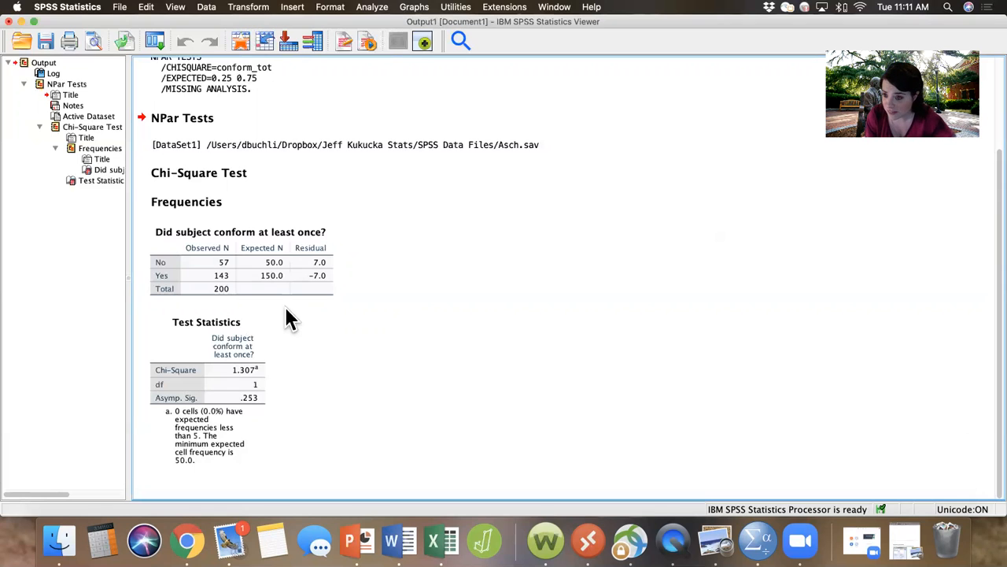
{"action": "left_click", "coordinate": [218, 352]}
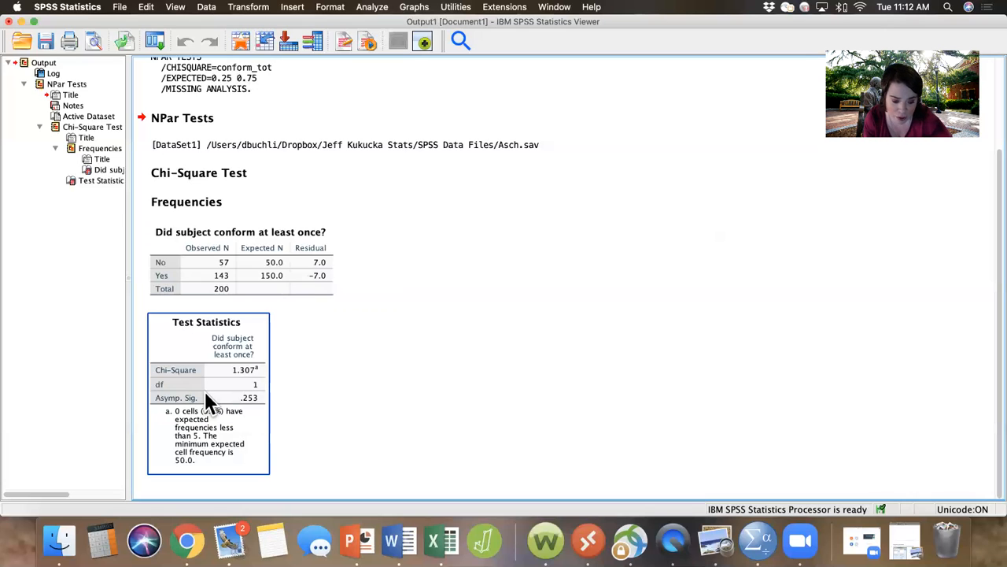
{"action": "left_click", "coordinate": [369, 473]}
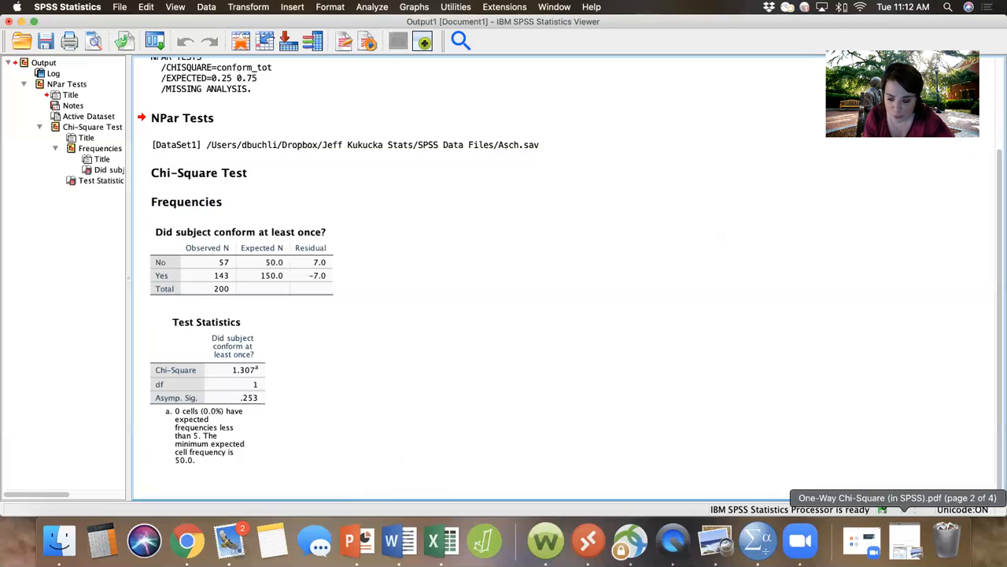
- Switch to the One-Way Chi-Square PDF in Preview and review Step 4 on writing up the results in APA format
{"action": "left_click", "coordinate": [905, 540]}
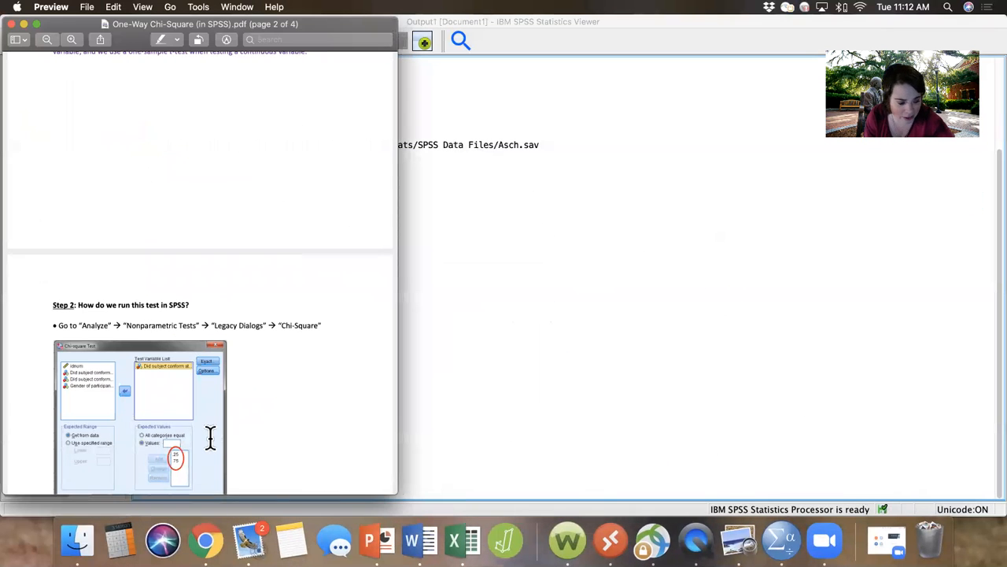
{"action": "scroll", "coordinate": [212, 437], "scroll_direction": "down", "scroll_amount": 3}
{"action": "scroll", "coordinate": [212, 436], "scroll_direction": "down", "scroll_amount": 10}
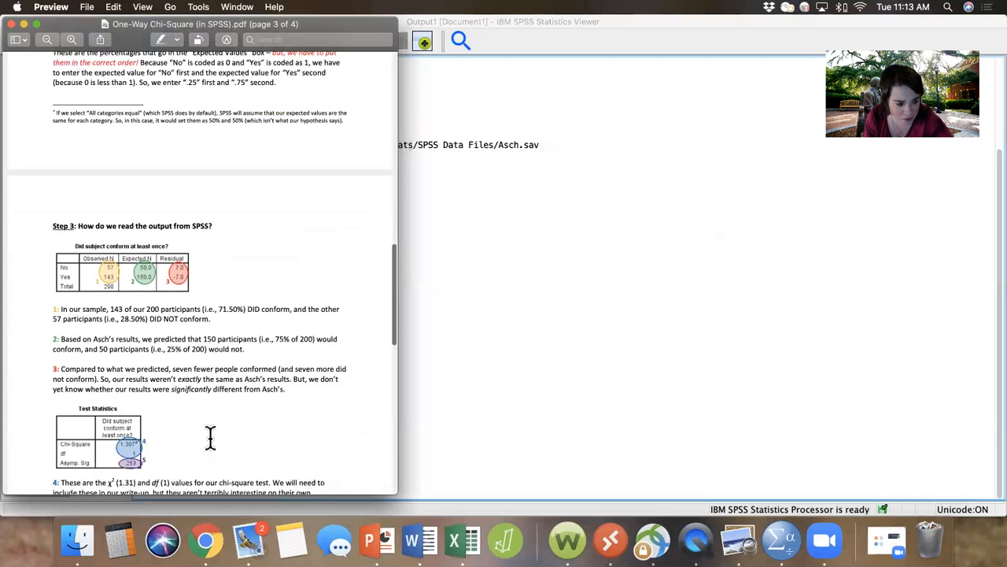
{"action": "scroll", "coordinate": [212, 437], "scroll_direction": "down", "scroll_amount": 10}
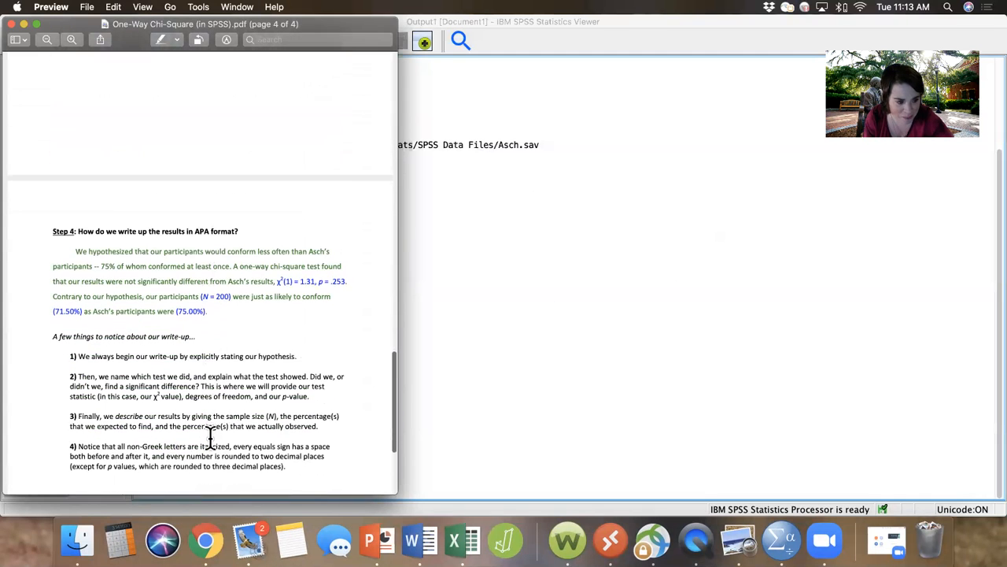
{"action": "scroll", "coordinate": [210, 437], "scroll_direction": "down", "scroll_amount": 1}
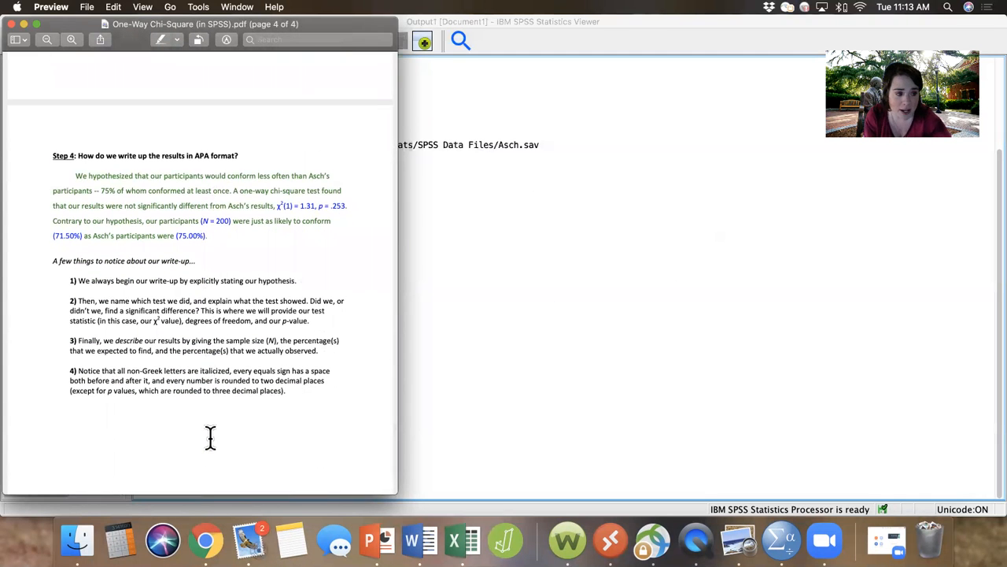